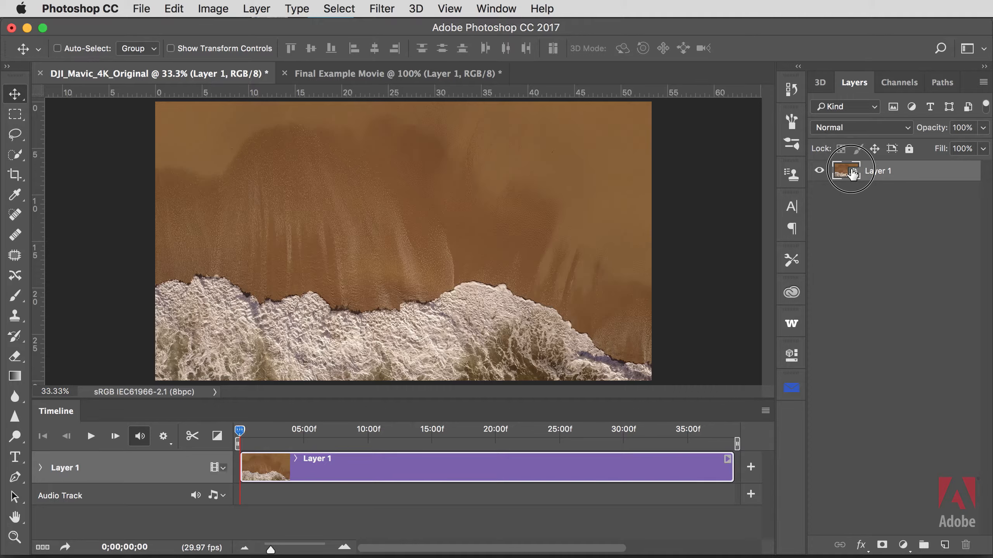
Duplicate Layer 1 and flip the copy horizontally
{"action": "left_click_drag", "start_coordinate": [852, 174], "coordinate": [945, 545]}
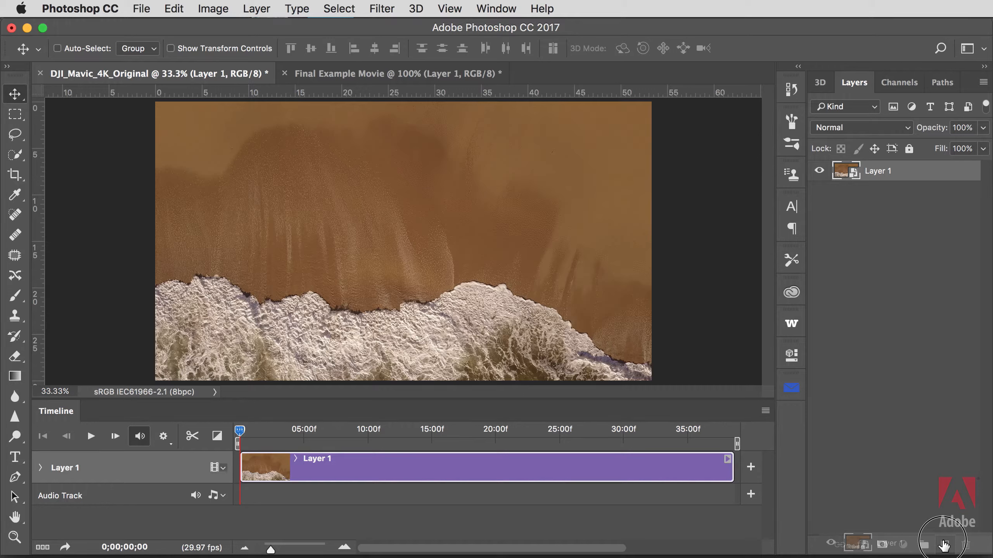
{"action": "left_click_drag", "start_coordinate": [944, 545], "coordinate": [944, 545]}
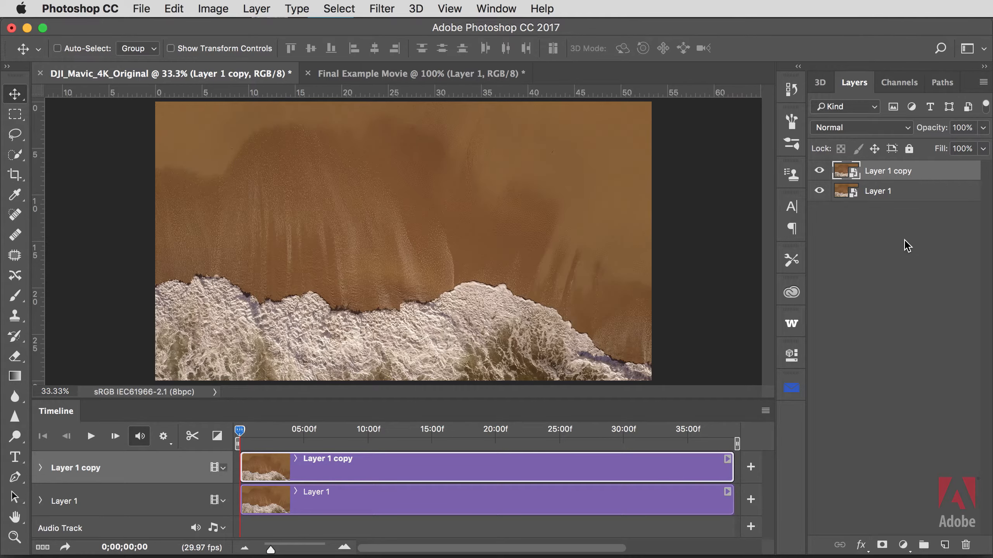
{"action": "left_click", "coordinate": [175, 7]}
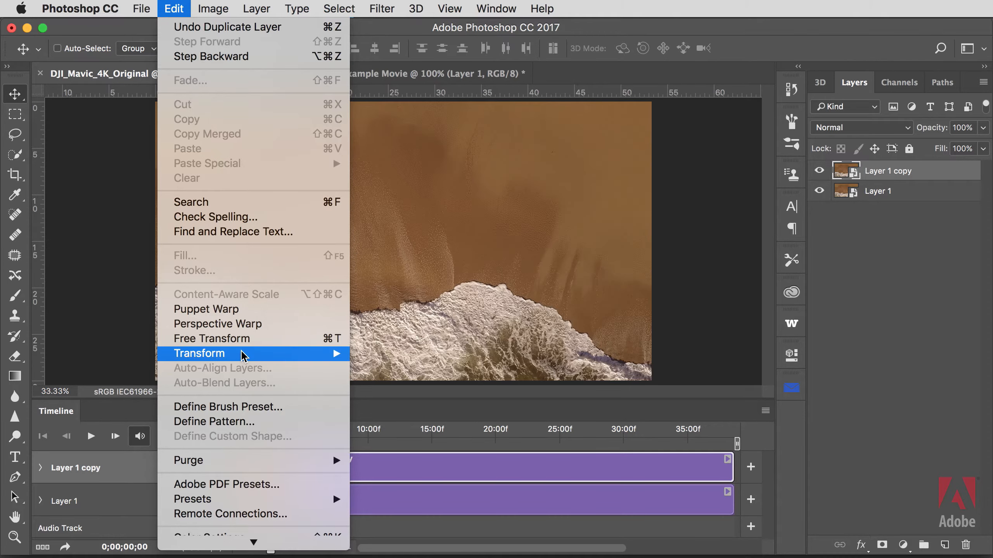
{"action": "mouse_move", "coordinate": [243, 354]}
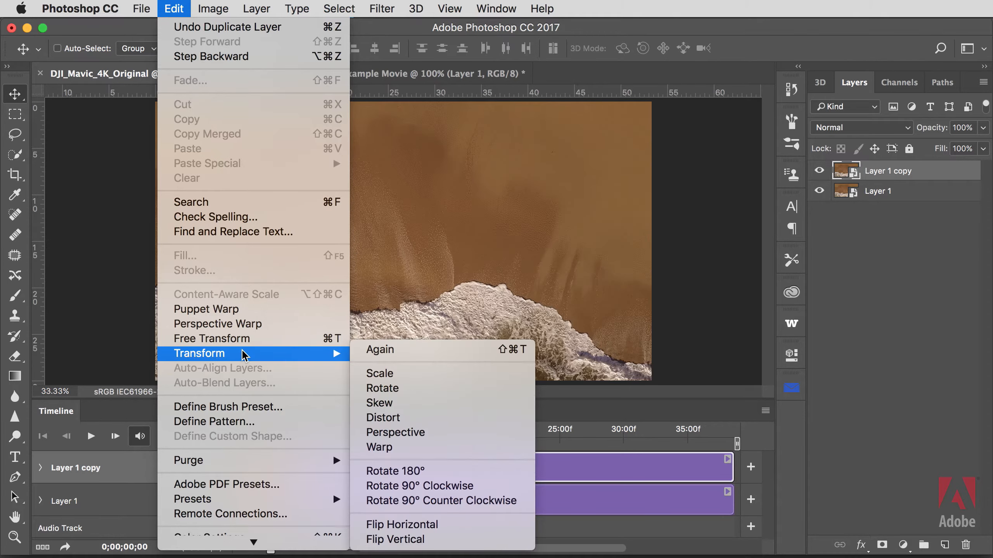
{"action": "left_click", "coordinate": [471, 532]}
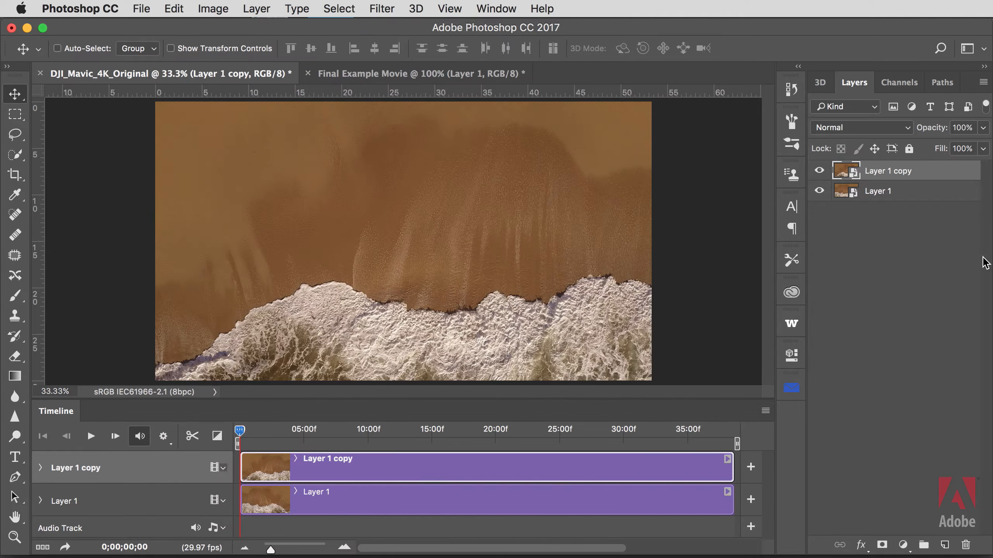
Try the Lighten blend mode on Layer 1 copy and cycle through the other blend modes to compare their effects
{"action": "left_click", "coordinate": [885, 132]}
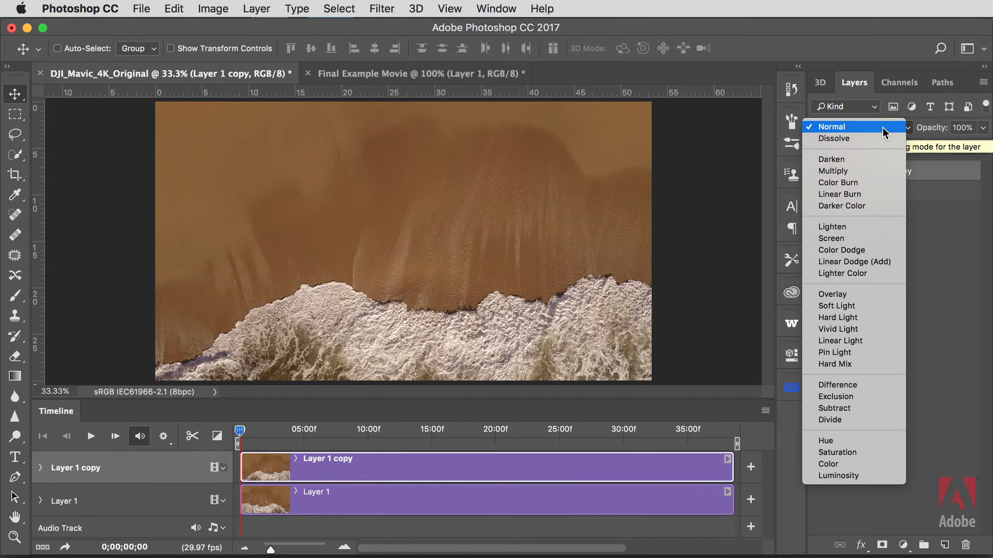
{"action": "left_click", "coordinate": [880, 226]}
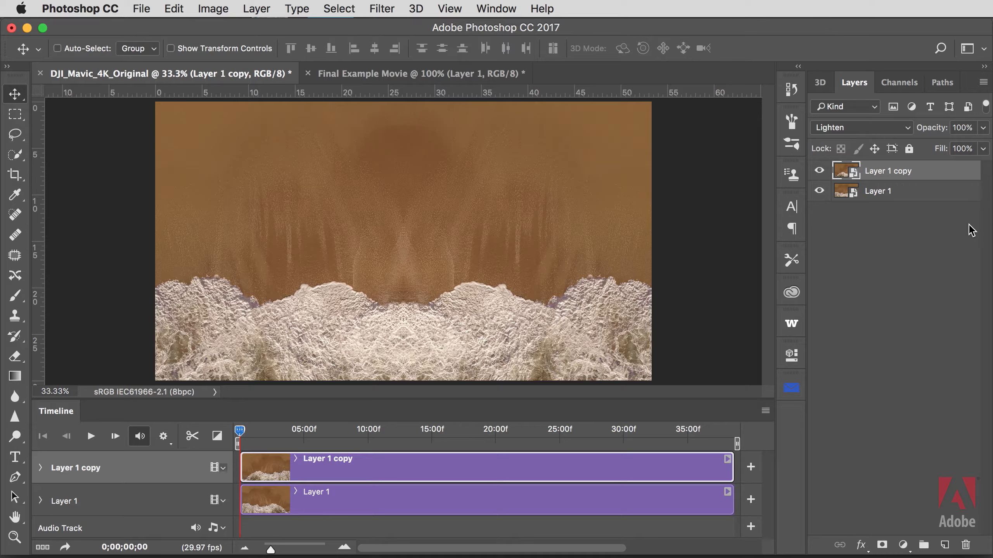
{"action": "key", "text": "shift+minus"}
{"action": "key", "text": "shift+minus"}
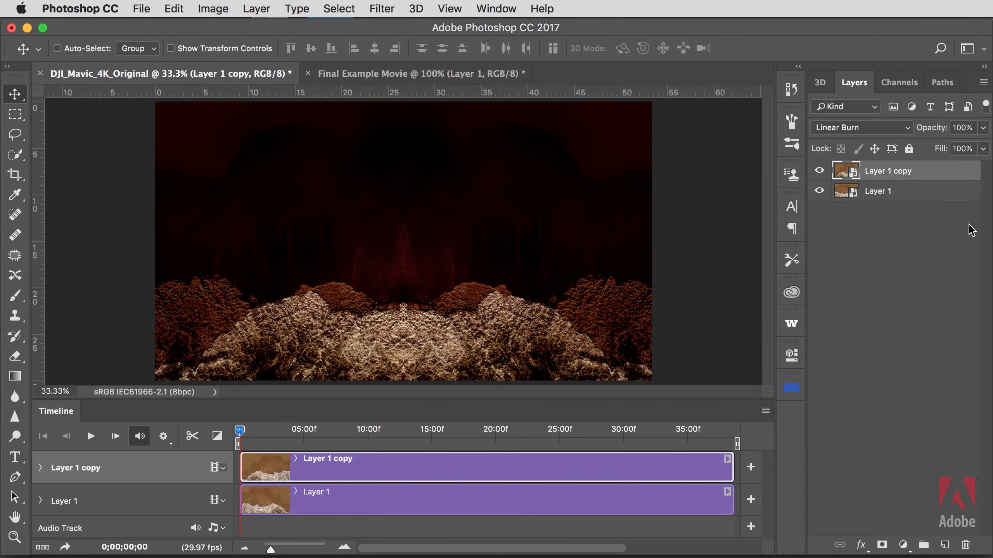
{"action": "key", "text": "shift+minus"}
{"action": "key", "text": "shift+minus"}
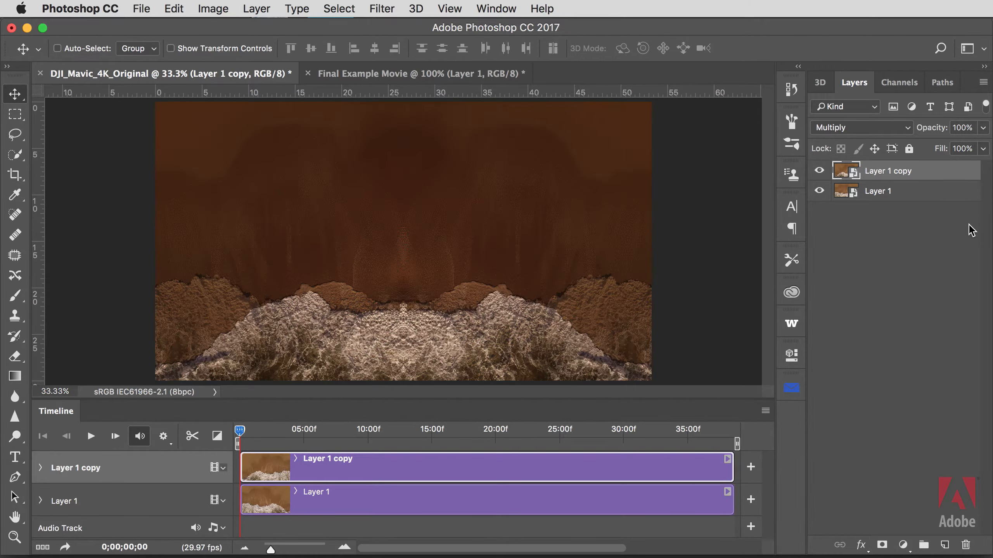
{"action": "key", "text": "shift+minus"}
{"action": "key", "text": "shift+minus"}
{"action": "key", "text": "shift+minus"}
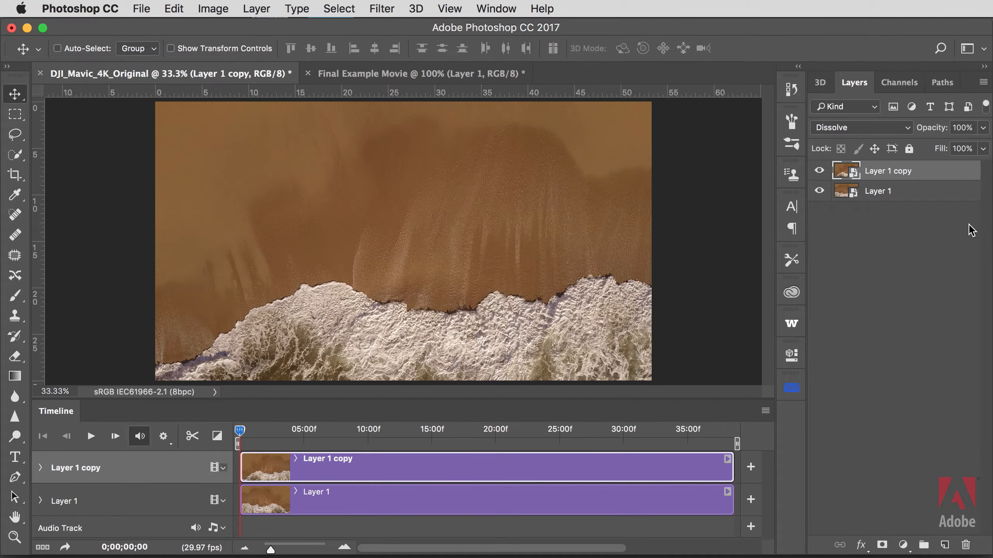
{"action": "key", "text": "shift+minus"}
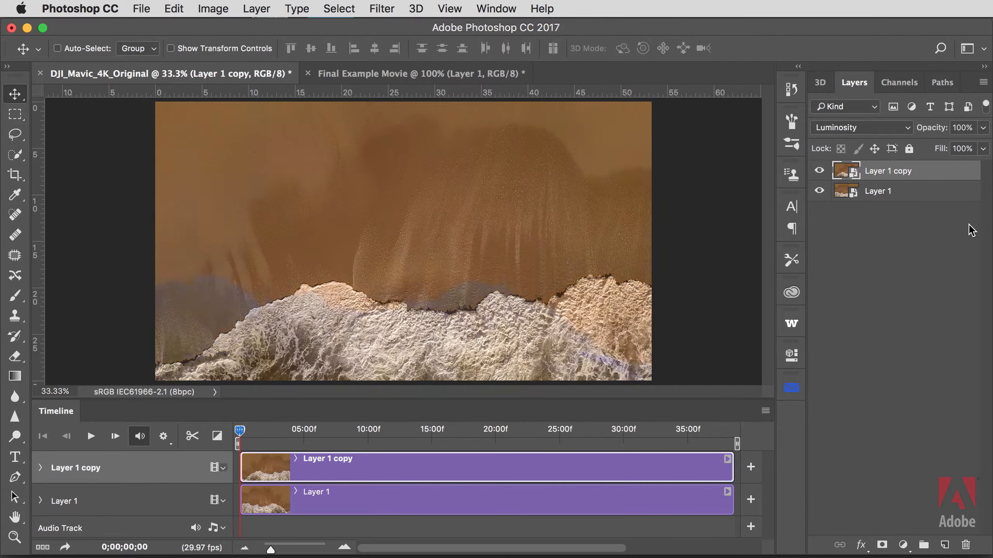
{"action": "key", "text": "shift+minus"}
{"action": "key", "text": "shift+minus"}
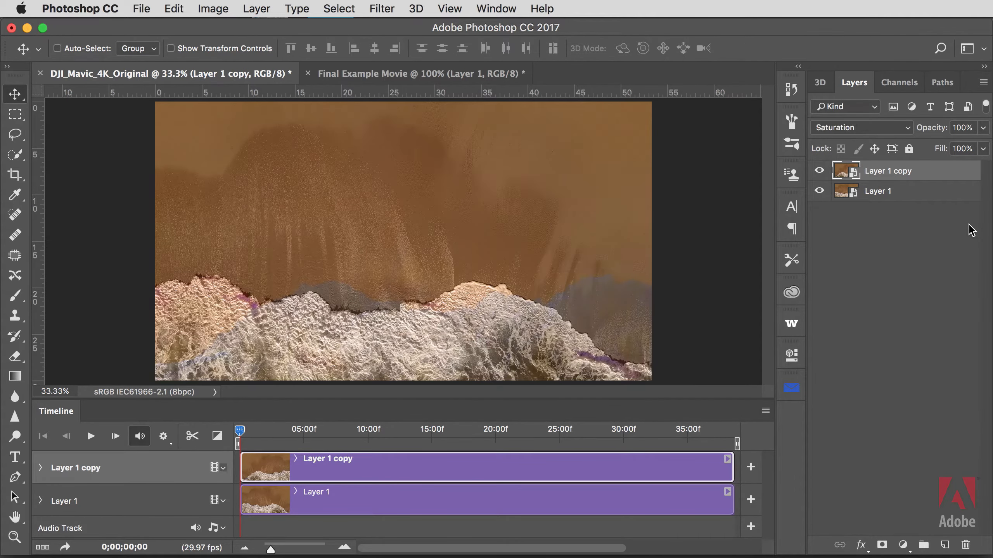
{"action": "key", "text": "shift+minus"}
{"action": "key", "text": "shift+minus"}
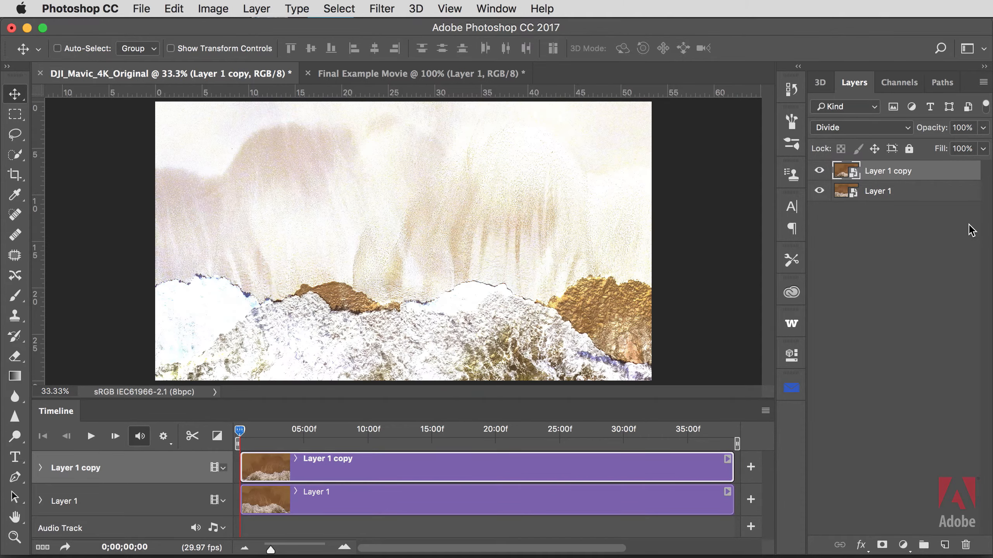
{"action": "key", "text": "shift+minus"}
{"action": "key", "text": "shift+minus"}
{"action": "key", "text": "shift+minus"}
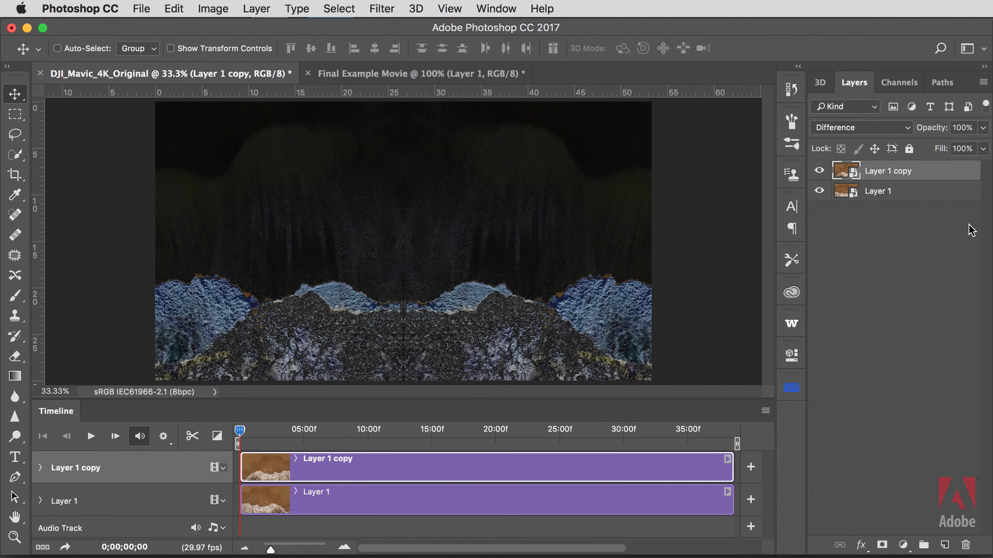
{"action": "key", "text": "shift+minus"}
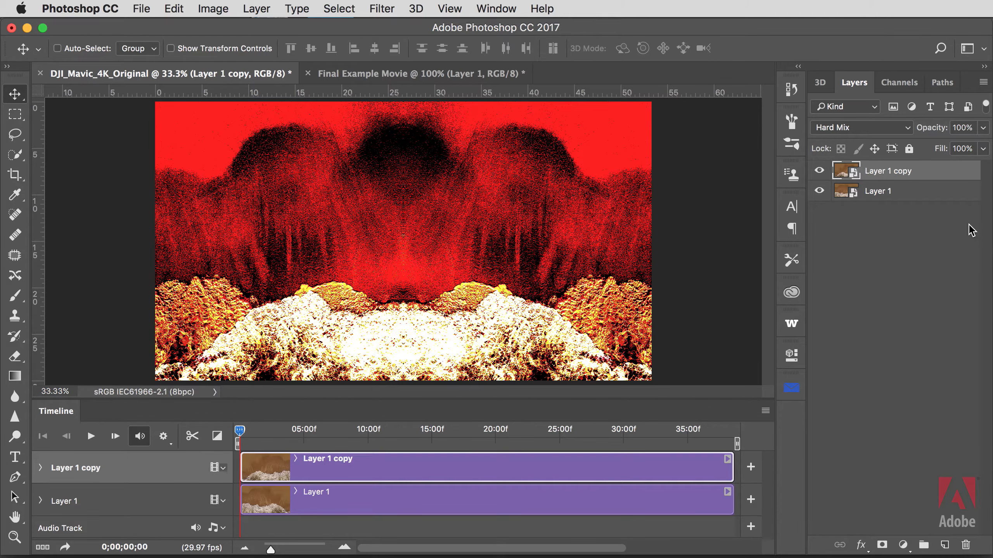
Set the blend mode of Layer 1 copy to Lighten and play back a few seconds of the mirrored video
{"action": "left_click", "coordinate": [882, 128]}
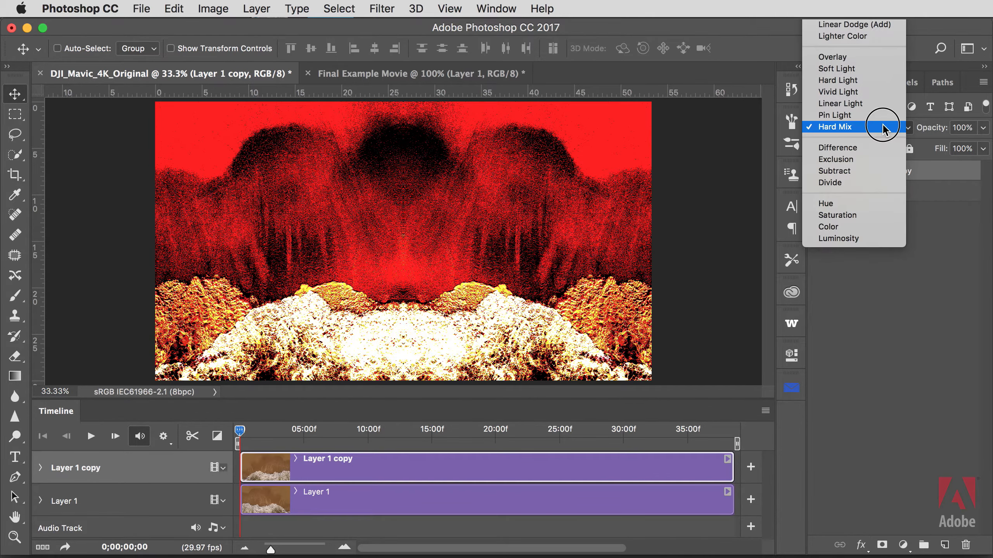
{"action": "scroll", "coordinate": [883, 66], "scroll_direction": "up", "scroll_amount": 5}
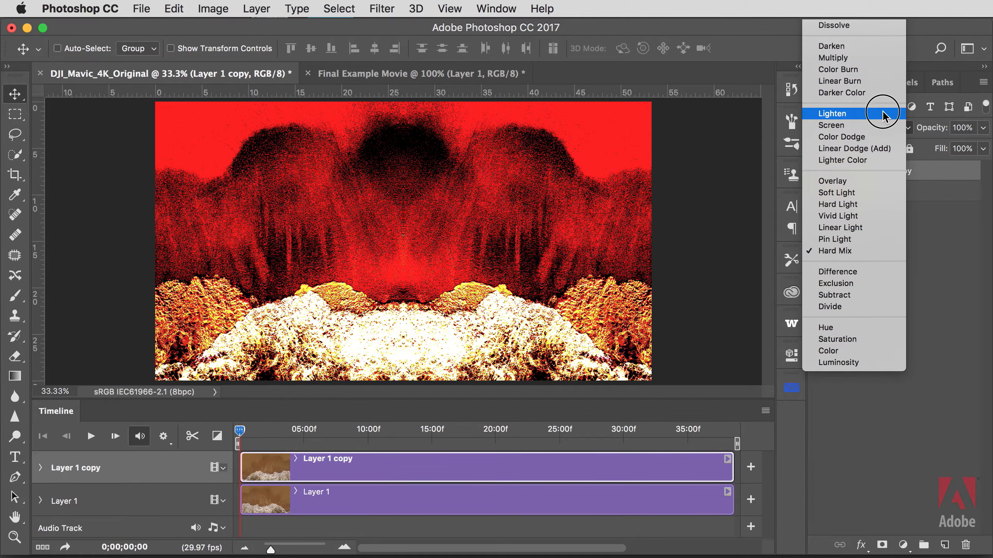
{"action": "left_click", "coordinate": [882, 114]}
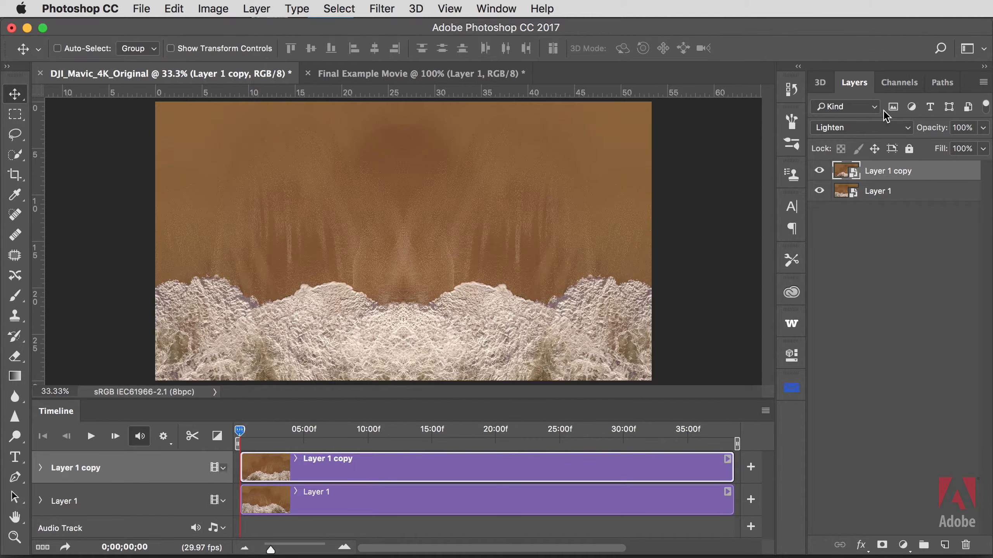
{"action": "left_click", "coordinate": [90, 437]}
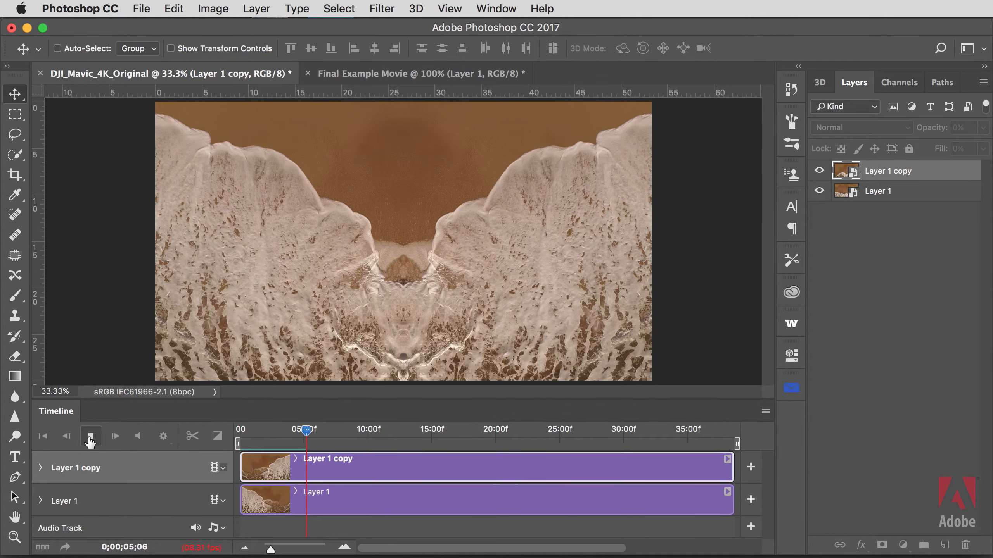
{"action": "left_click", "coordinate": [91, 437]}
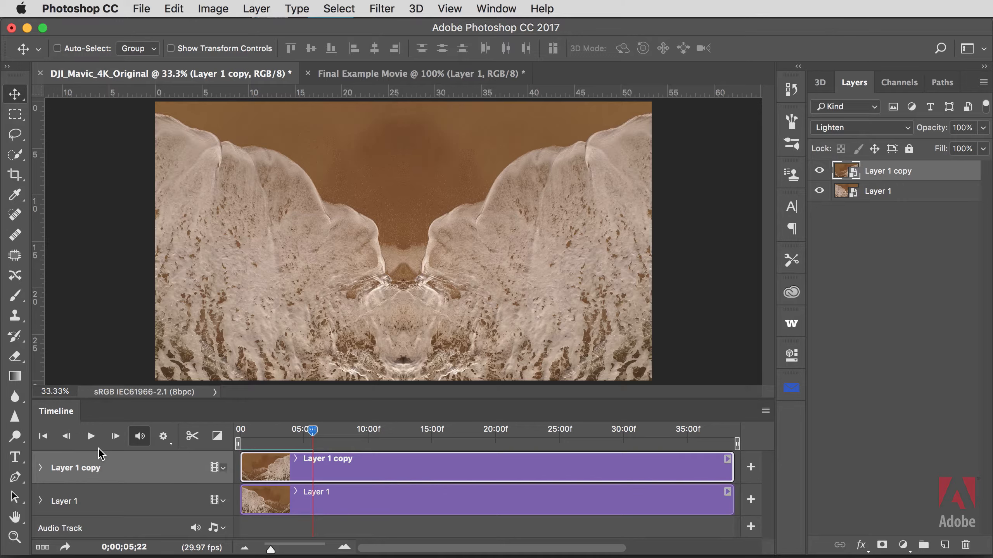
Put Layer 1 copy and Layer 1 together into a new layer group with the default settings
{"action": "left_click", "coordinate": [919, 193], "text": "shift"}
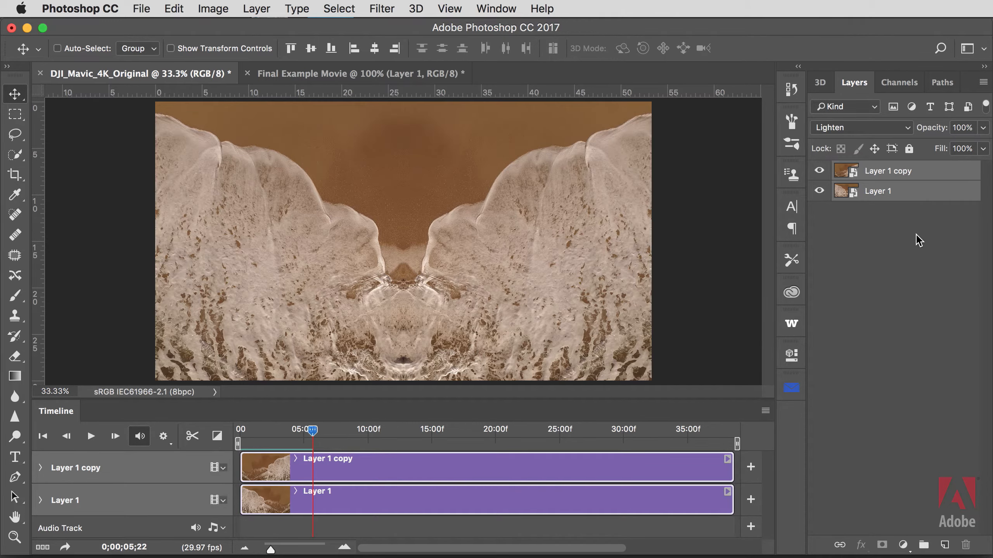
{"action": "right_click", "coordinate": [924, 194]}
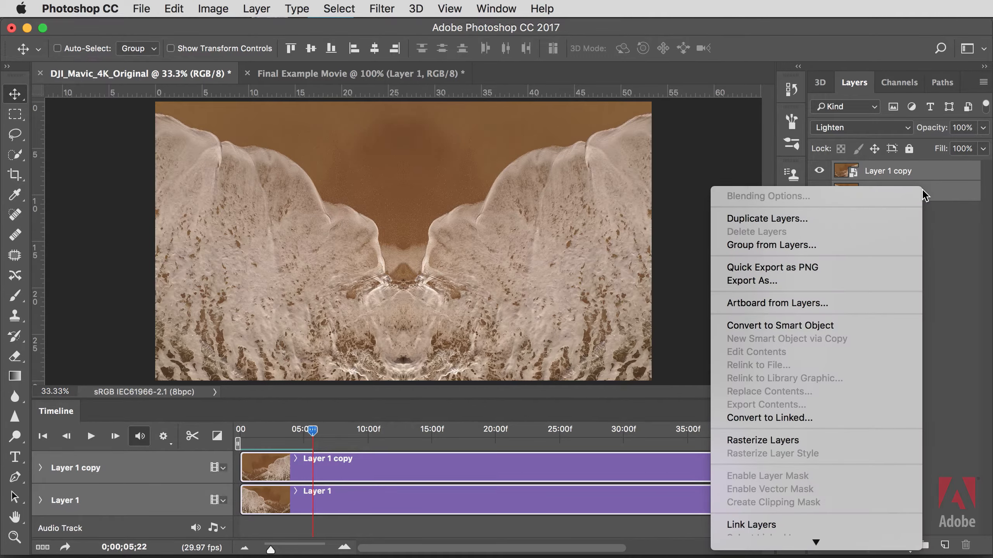
{"action": "left_click", "coordinate": [807, 244]}
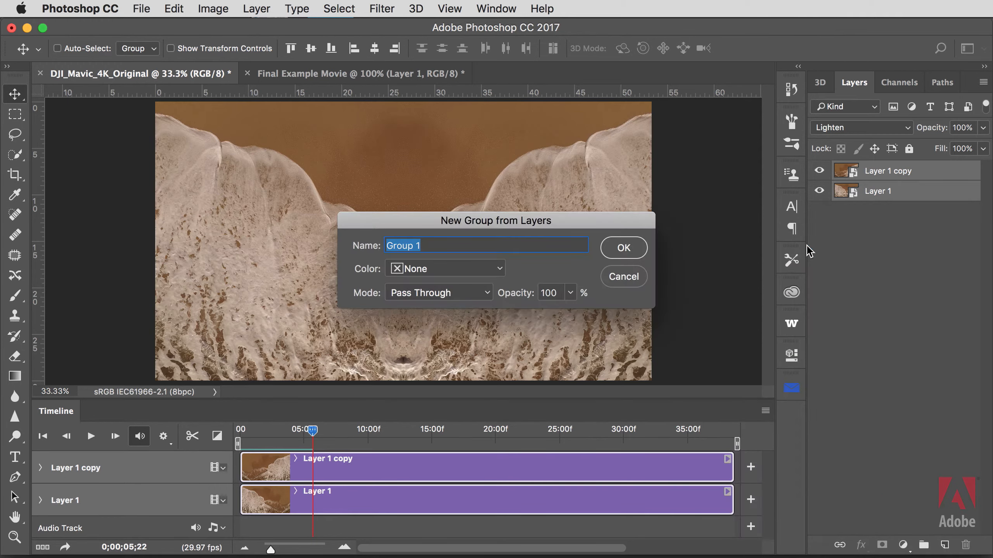
{"action": "left_click", "coordinate": [623, 248]}
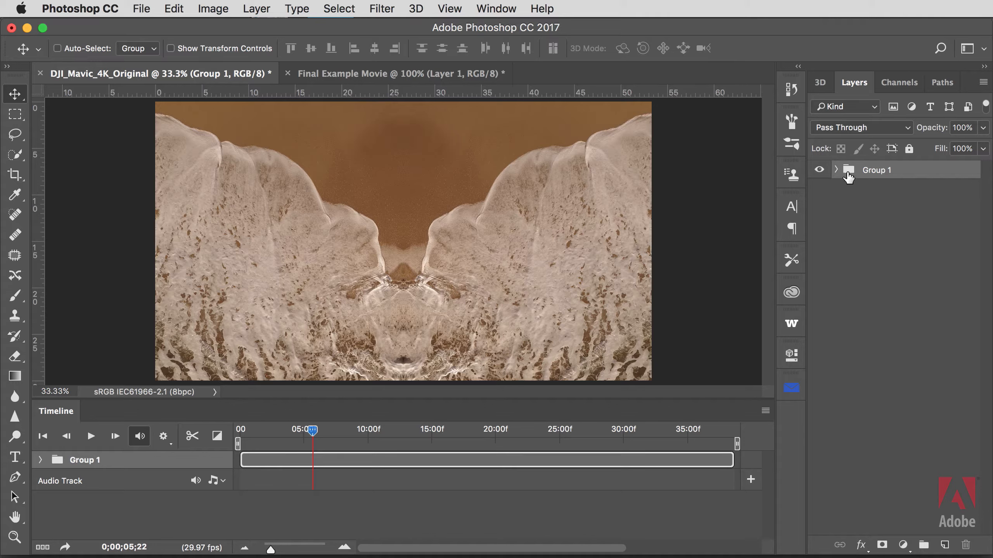
Duplicate Group 1 within the same document and name the duplicate Group 2
{"action": "left_click_drag", "start_coordinate": [850, 174], "coordinate": [946, 550]}
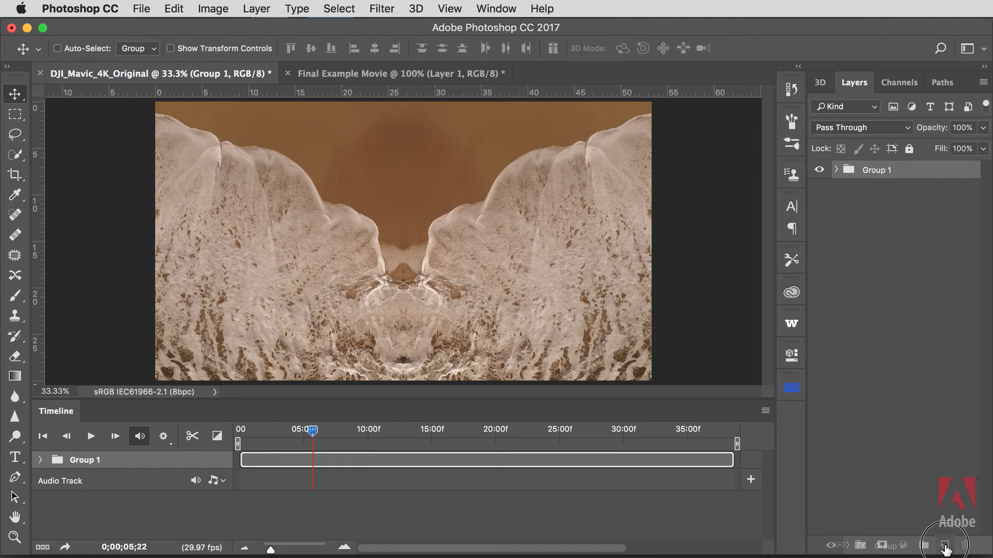
{"action": "left_click_drag", "start_coordinate": [946, 550], "coordinate": [946, 549]}
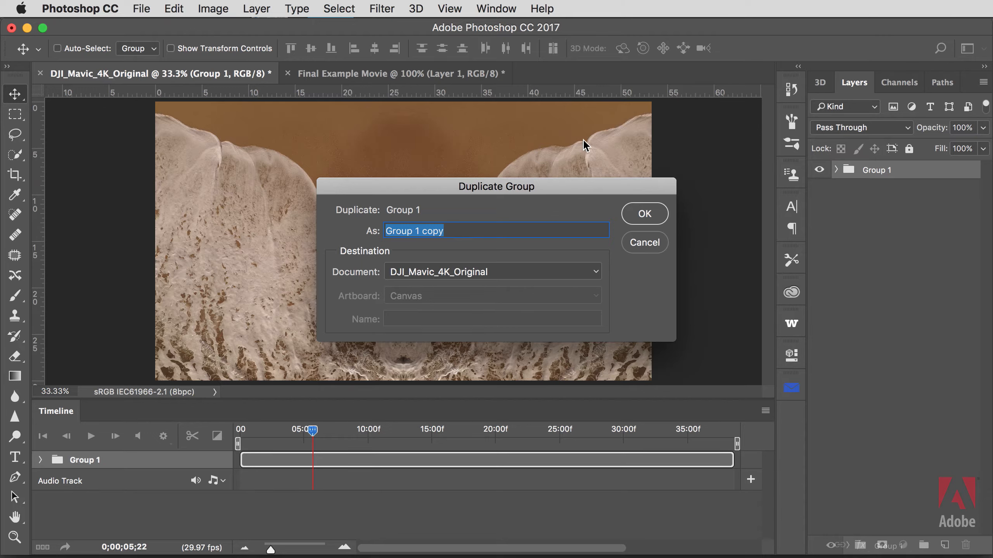
{"action": "left_click", "coordinate": [417, 231]}
{"action": "left_click_drag", "start_coordinate": [416, 231], "coordinate": [465, 228]}
{"action": "type", "text": "2"}
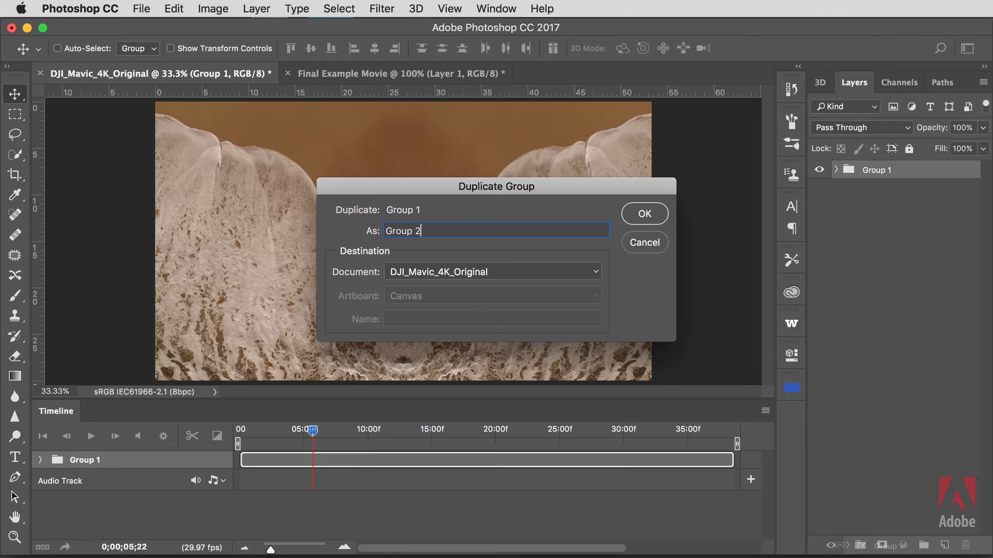
{"action": "left_click", "coordinate": [644, 215]}
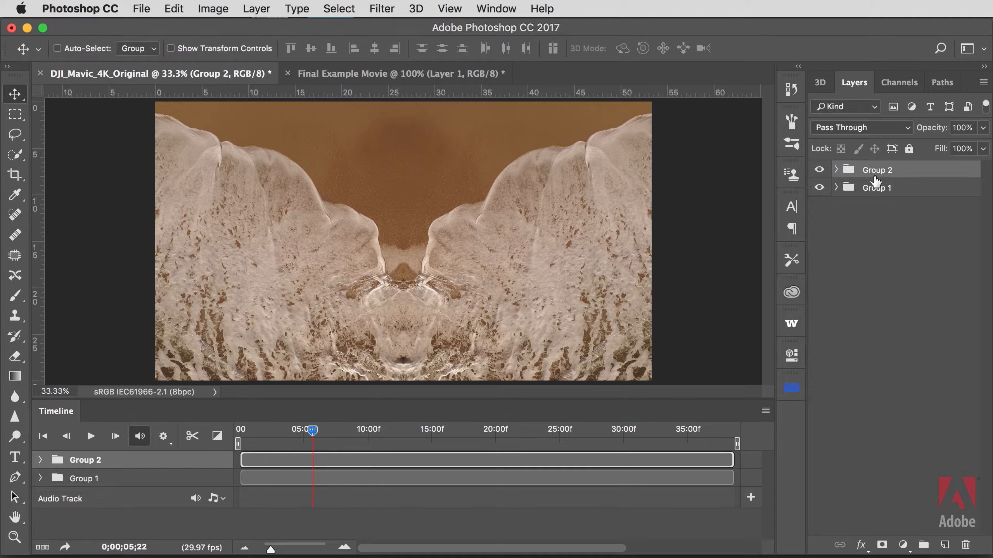
Flip Group 2 vertically
{"action": "left_click", "coordinate": [173, 9]}
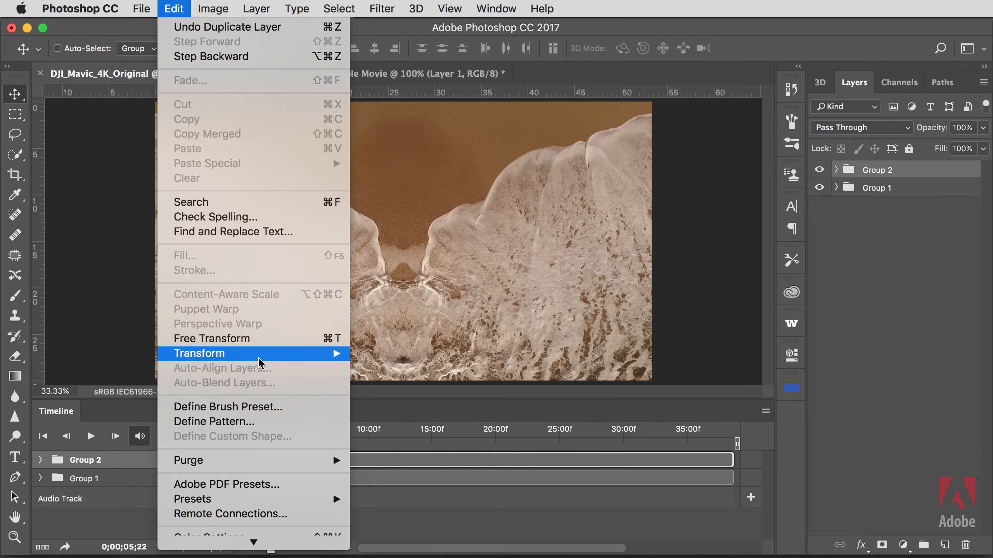
{"action": "mouse_move", "coordinate": [259, 357]}
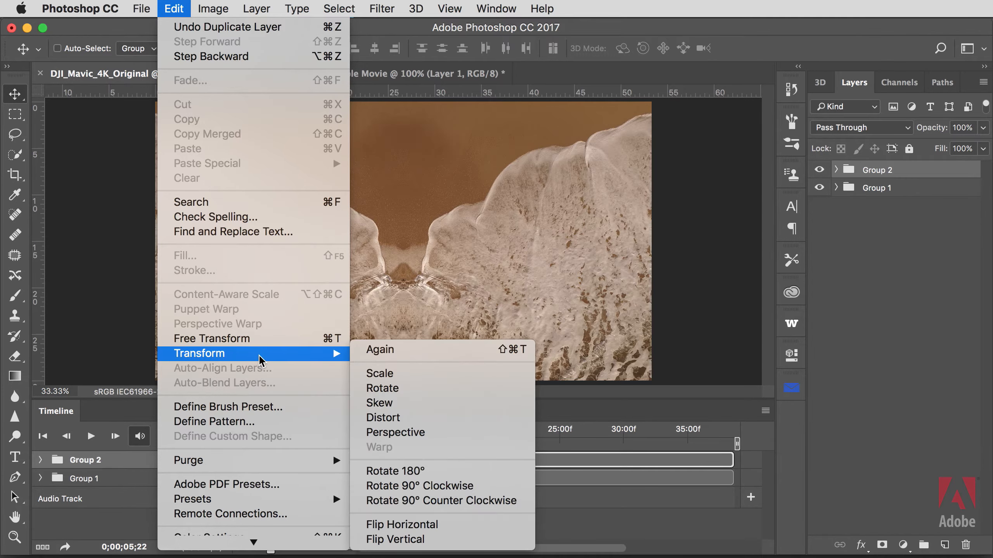
{"action": "left_click", "coordinate": [457, 543]}
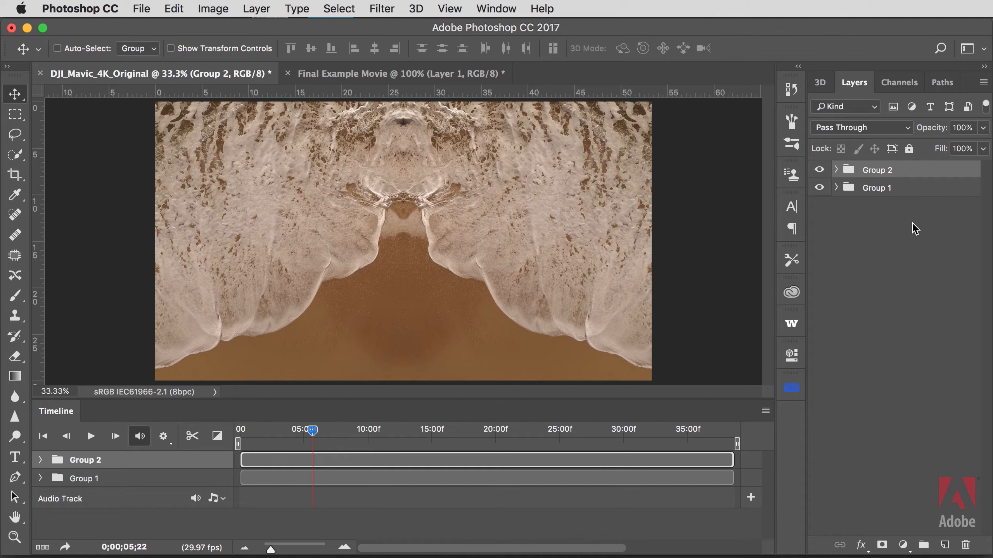
Set the blend mode of Group 2 to Lighten and play back a few seconds of the kaleidoscopic video
{"action": "left_click", "coordinate": [875, 130]}
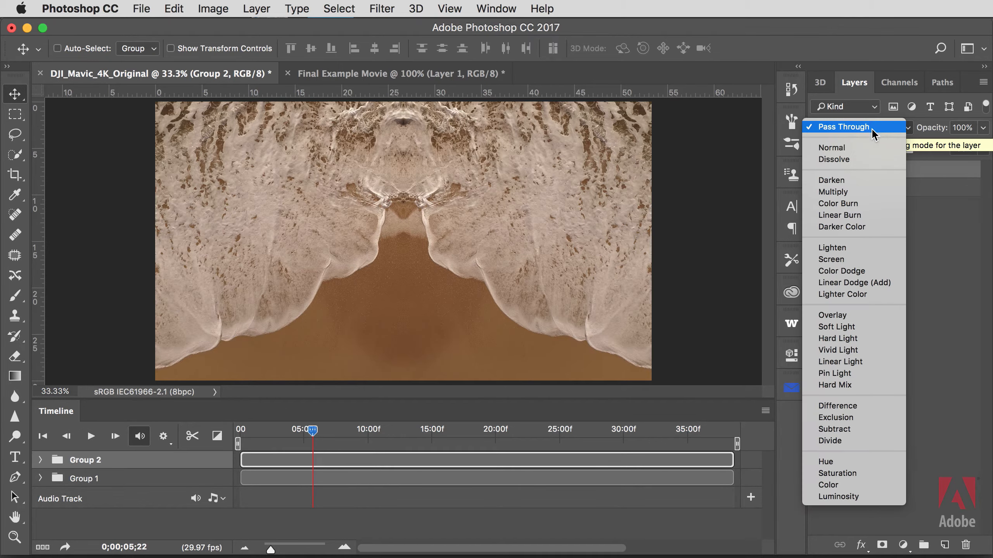
{"action": "left_click", "coordinate": [873, 247]}
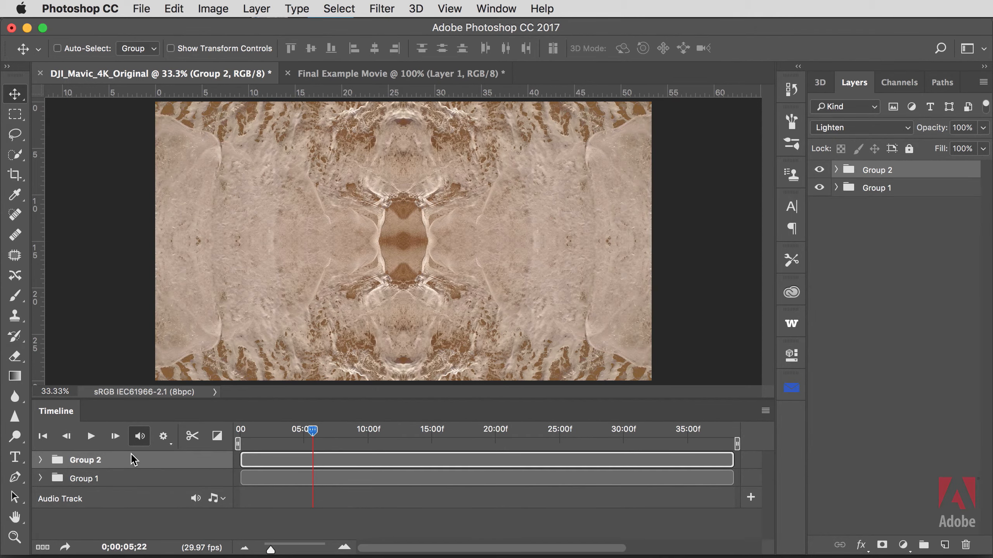
{"action": "left_click", "coordinate": [90, 436]}
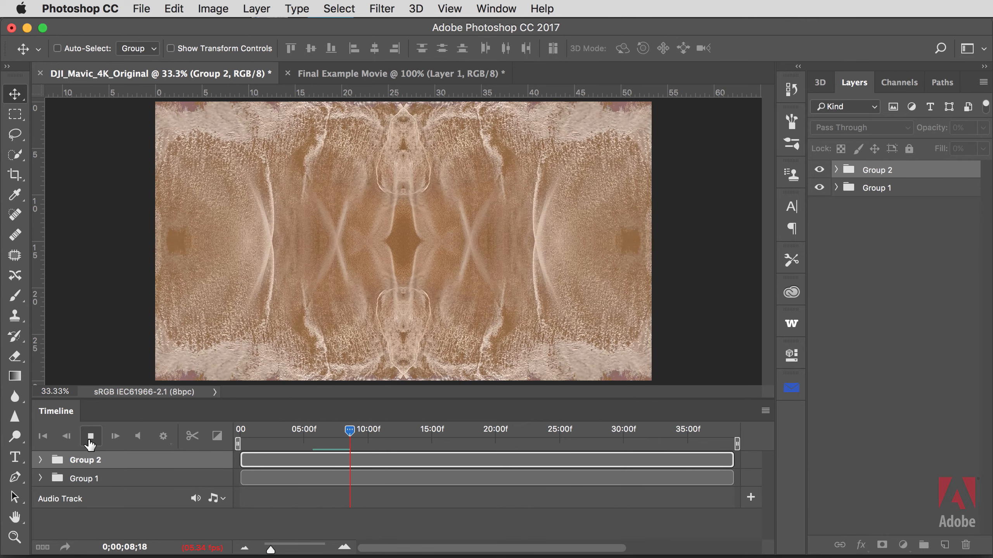
{"action": "left_click", "coordinate": [91, 436]}
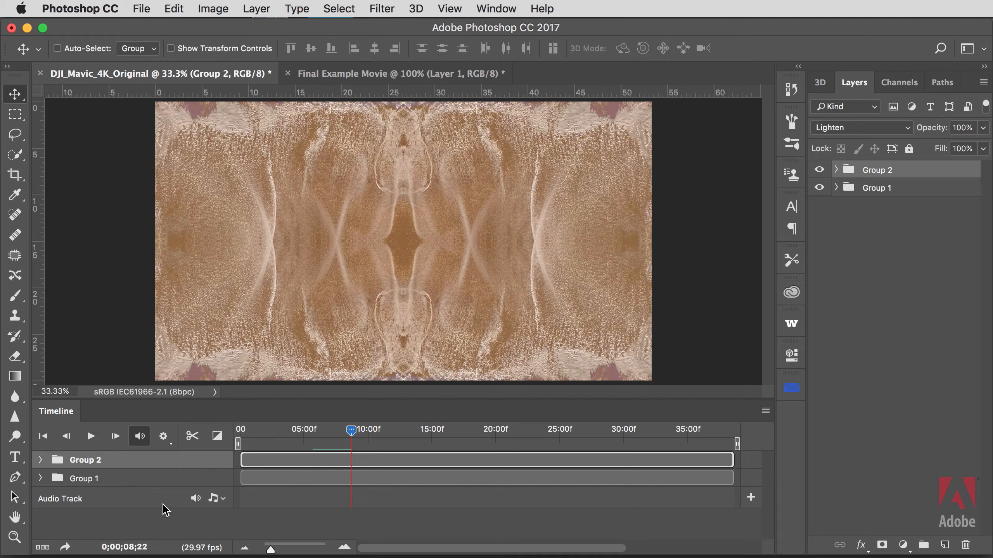
Add the audio file SoundDogs Waves.aif to the timeline's audio track
{"action": "left_click", "coordinate": [223, 500]}
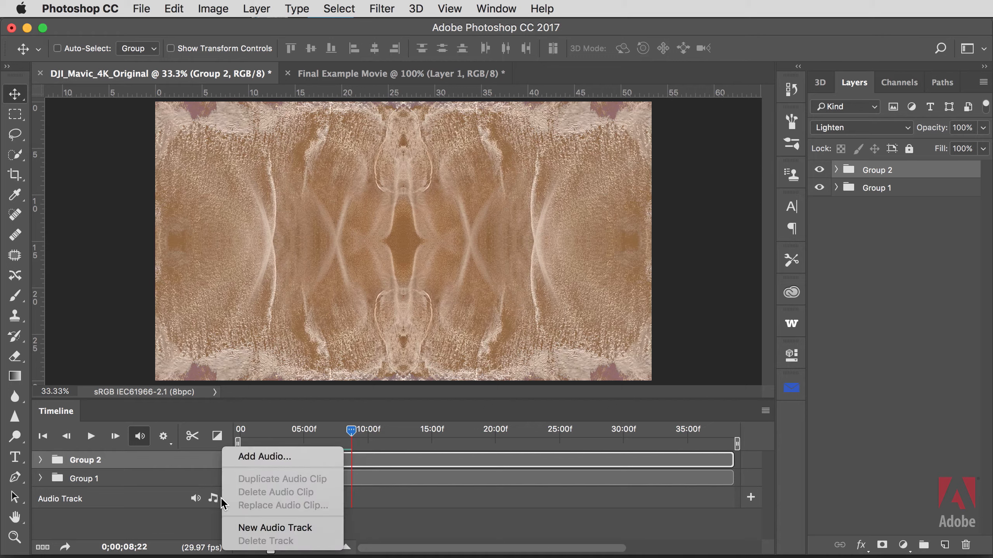
{"action": "left_click", "coordinate": [261, 459]}
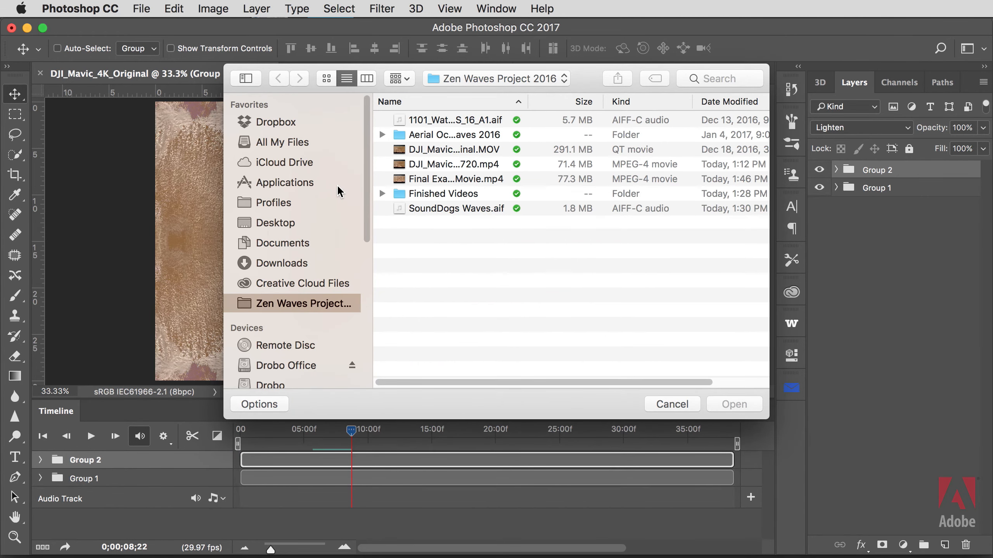
{"action": "left_click", "coordinate": [453, 212]}
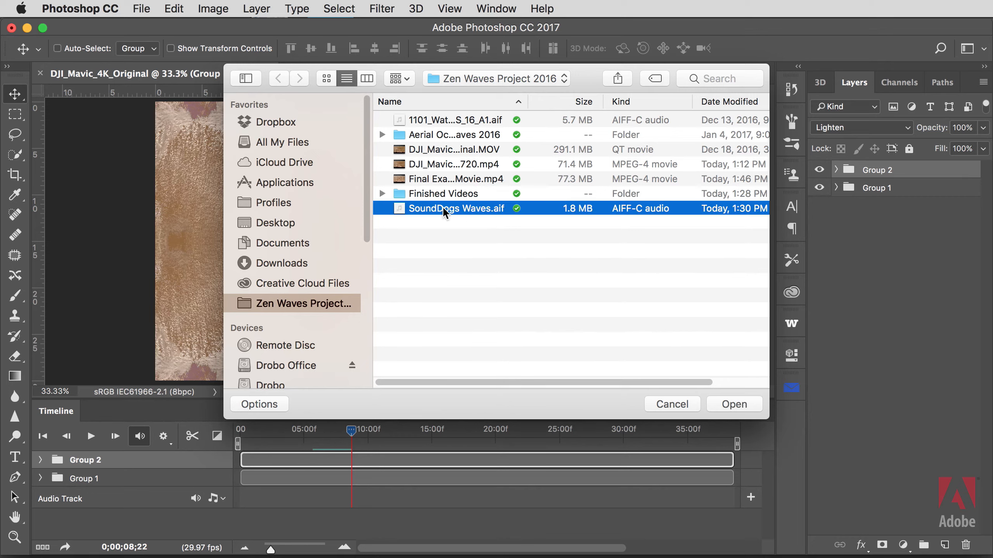
{"action": "left_click", "coordinate": [734, 404]}
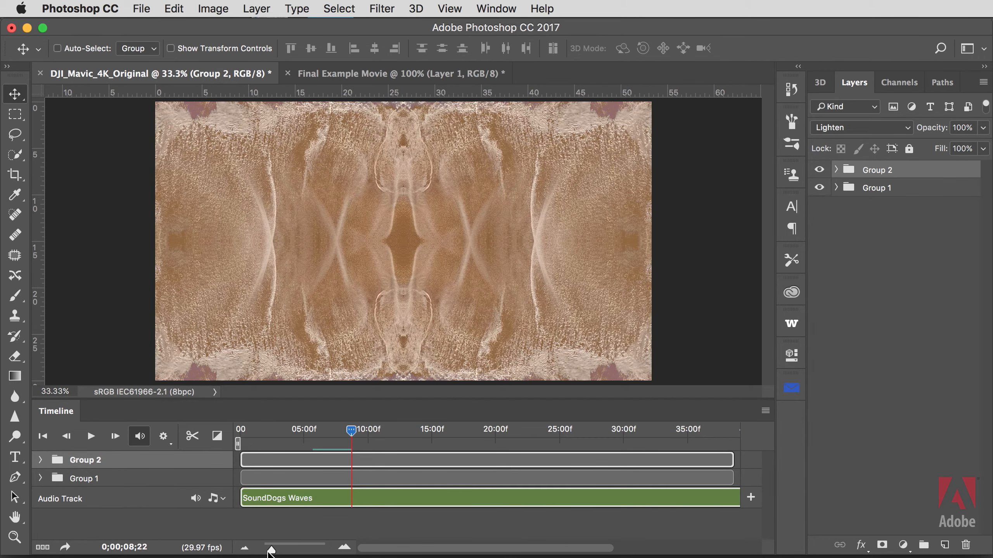
Trim the end of the SoundDogs Waves clip to match the end of the video groups and play back part of the result
{"action": "left_click_drag", "start_coordinate": [270, 550], "coordinate": [269, 550]}
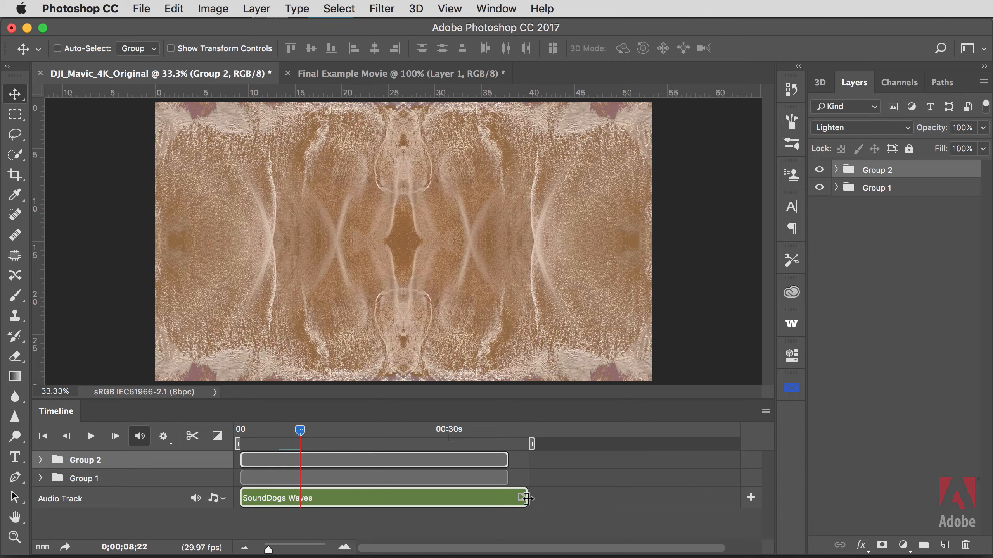
{"action": "left_click_drag", "start_coordinate": [526, 500], "coordinate": [509, 498]}
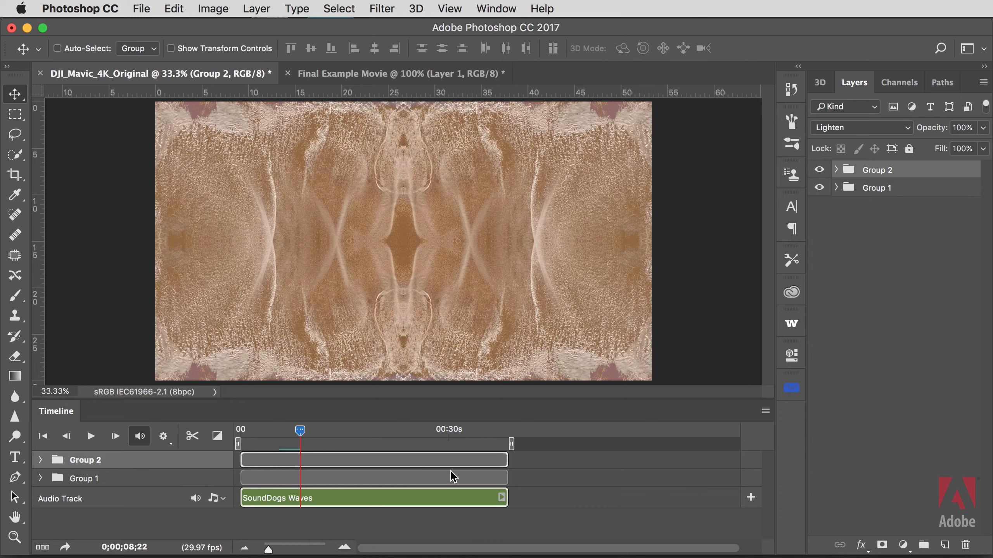
{"action": "left_click_drag", "start_coordinate": [513, 499], "coordinate": [510, 499]}
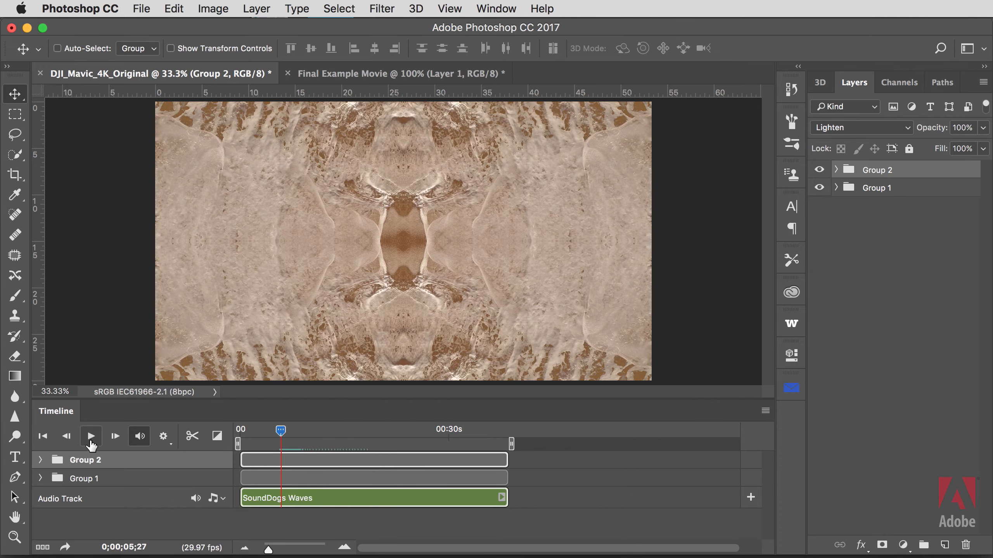
{"action": "left_click", "coordinate": [90, 437]}
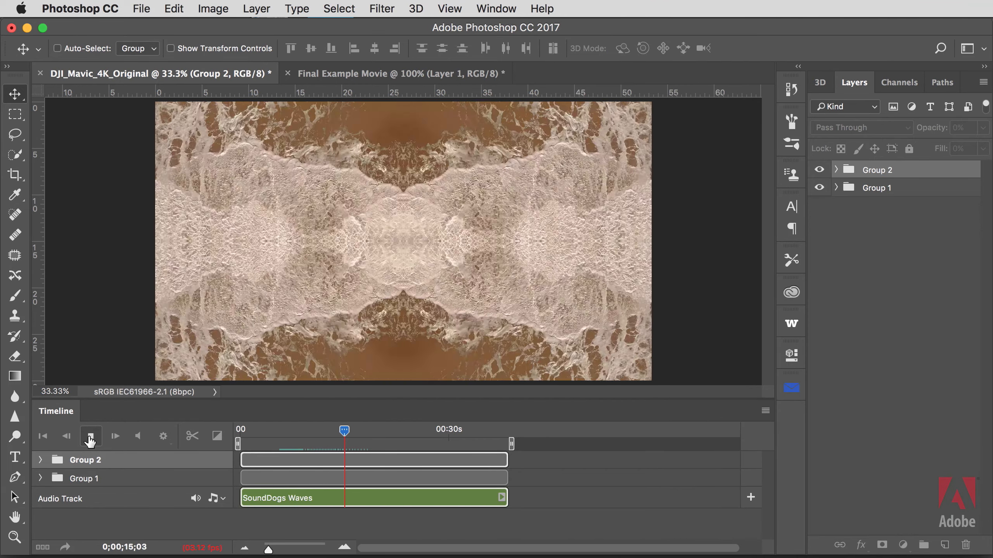
{"action": "left_click", "coordinate": [91, 437]}
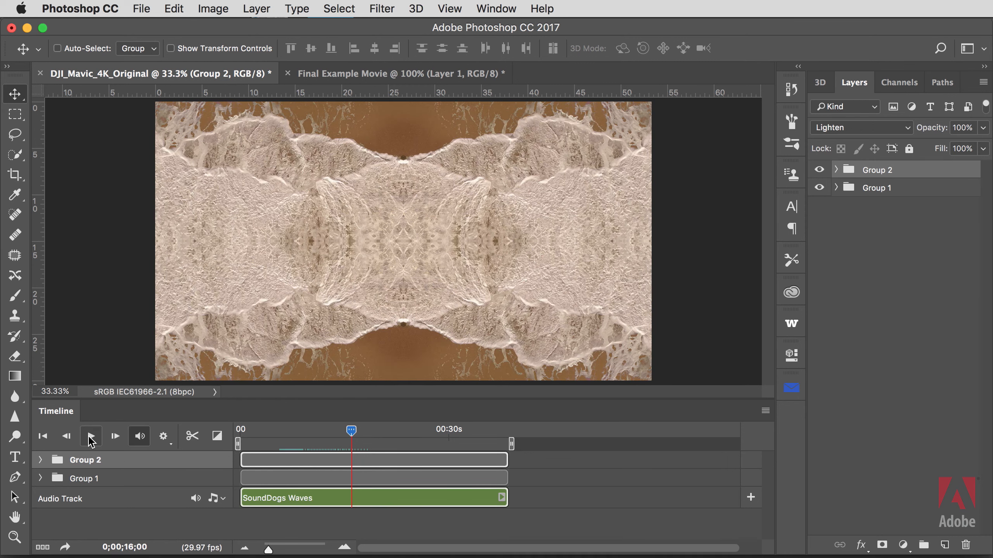
Review the video render settings and the available size presets, keeping HDV/HDTV 720p, and close them without rendering
{"action": "left_click", "coordinate": [146, 8]}
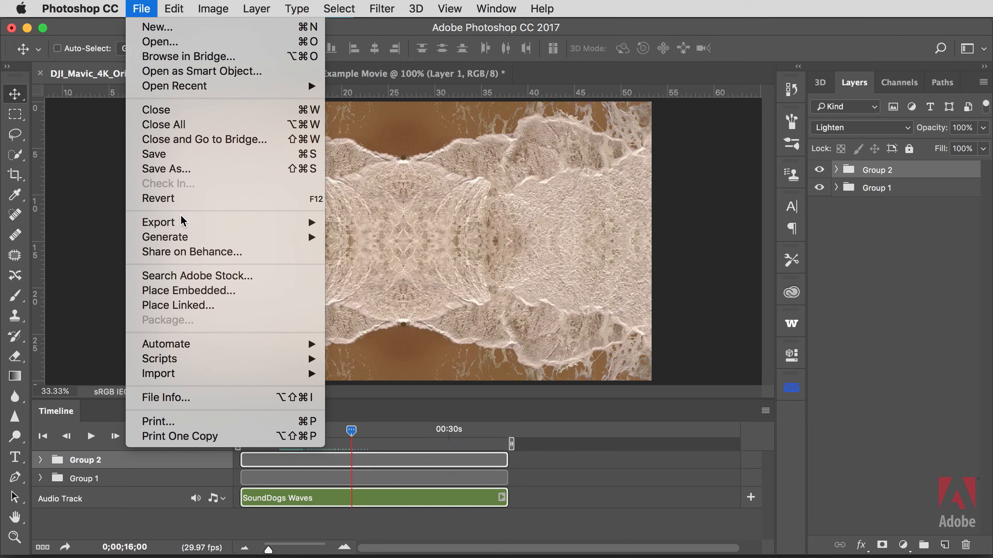
{"action": "mouse_move", "coordinate": [308, 224]}
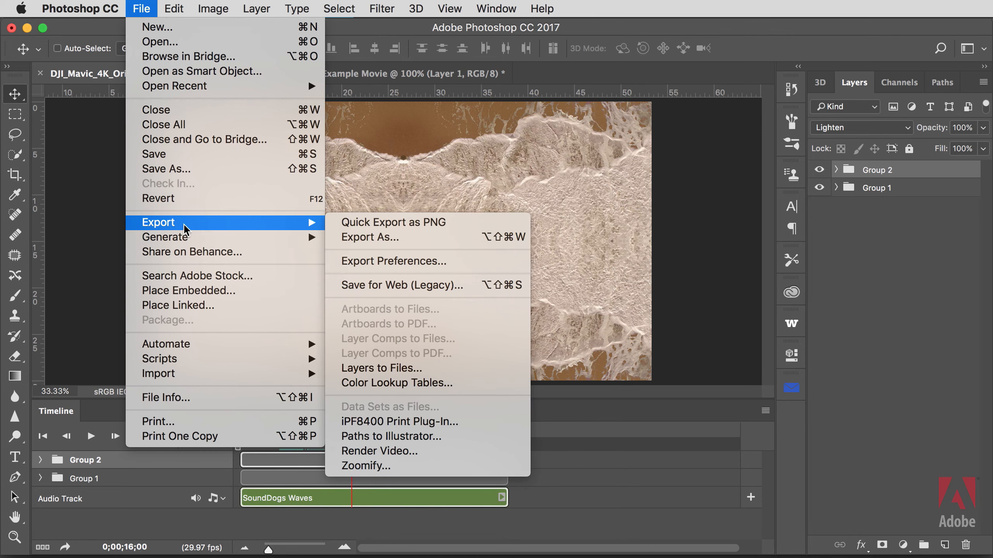
{"action": "left_click", "coordinate": [469, 454]}
{"action": "left_click", "coordinate": [420, 254]}
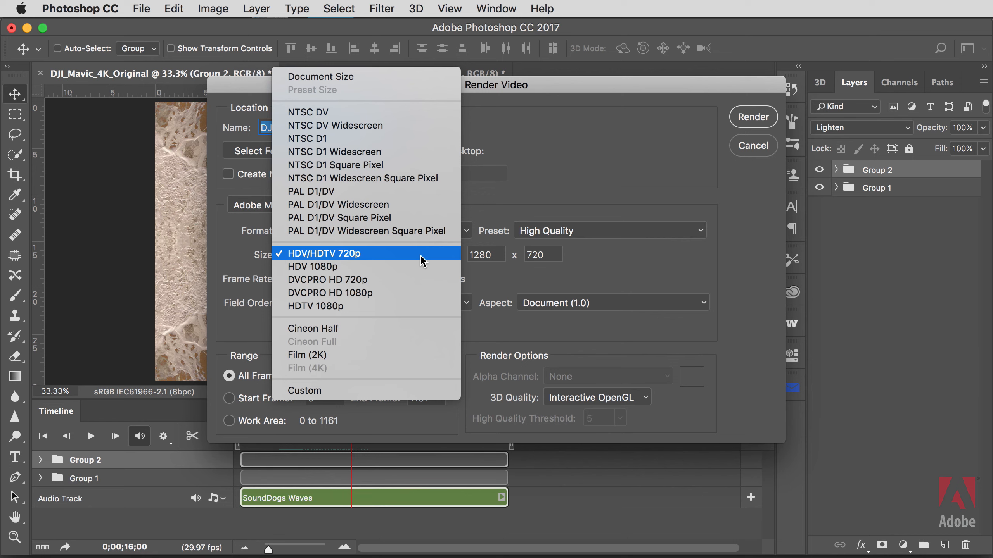
{"action": "left_click", "coordinate": [421, 254]}
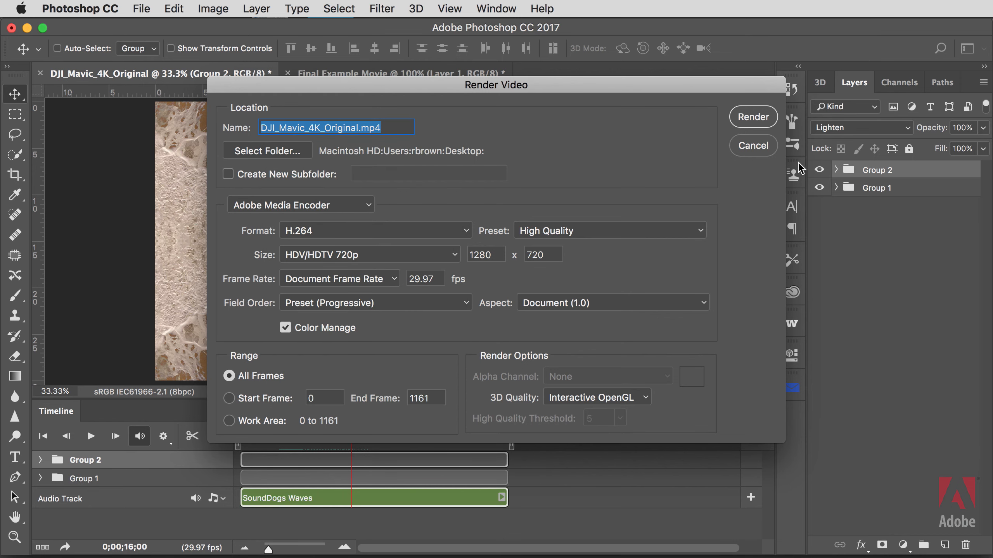
{"action": "left_click", "coordinate": [753, 146]}
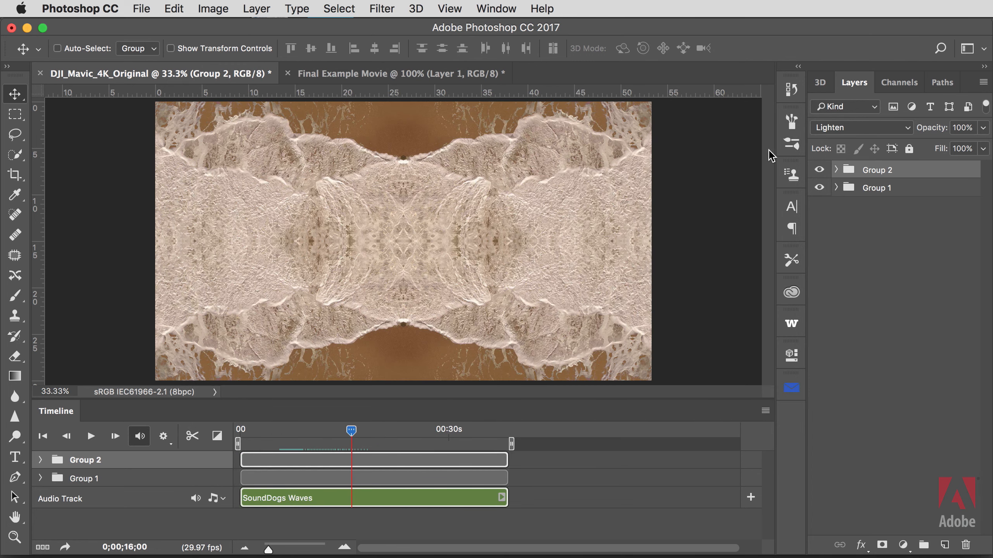